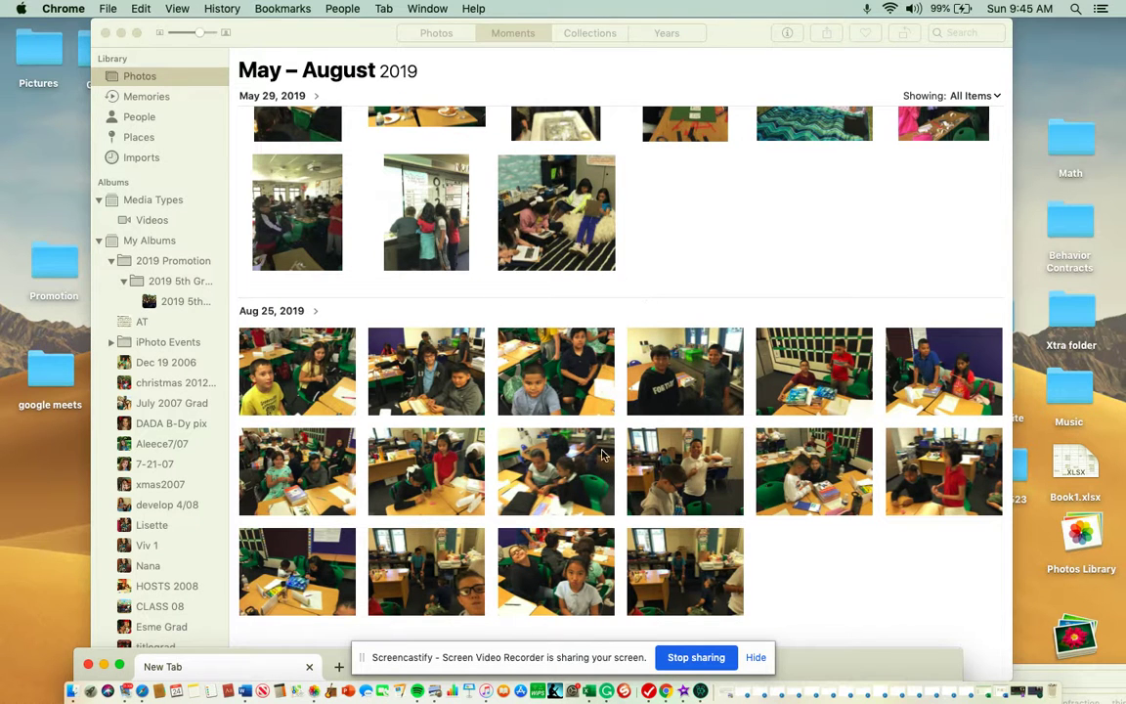
# - Select the 16 photos from Aug 25, 2019 and start a new Photos slideshow from them
pyautogui.moveTo(959, 599); pyautogui.dragTo(259, 352)
pyautogui.click(105, 9)
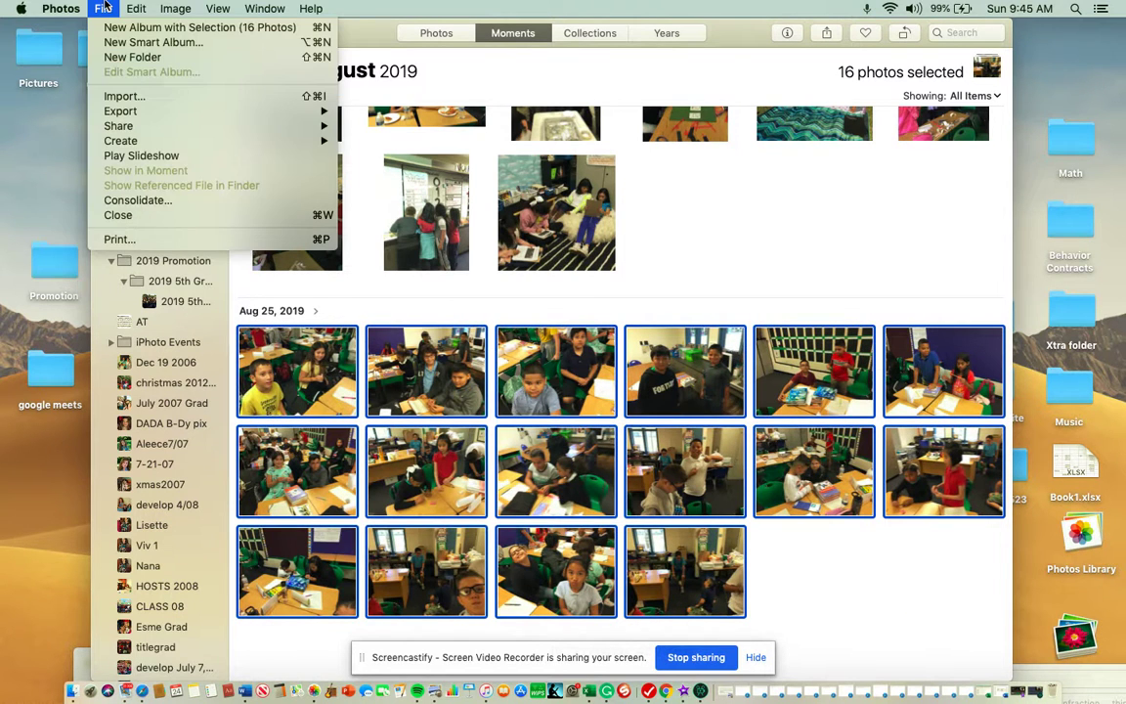
pyautogui.moveTo(115, 147)
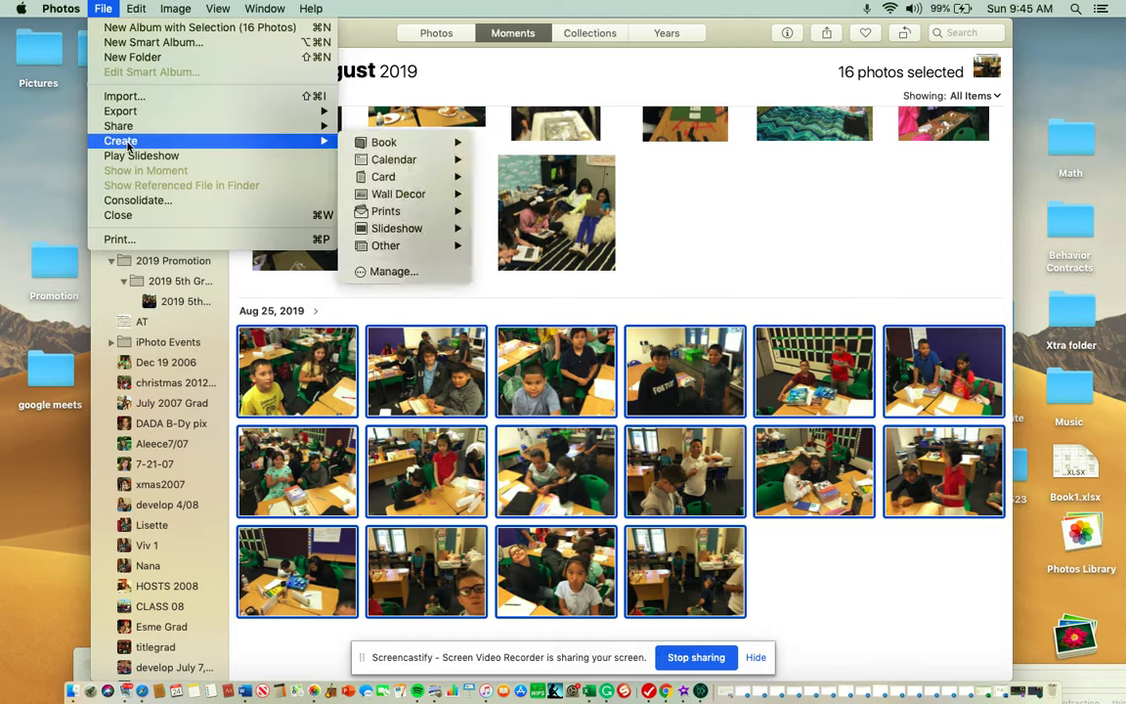
pyautogui.moveTo(445, 228)
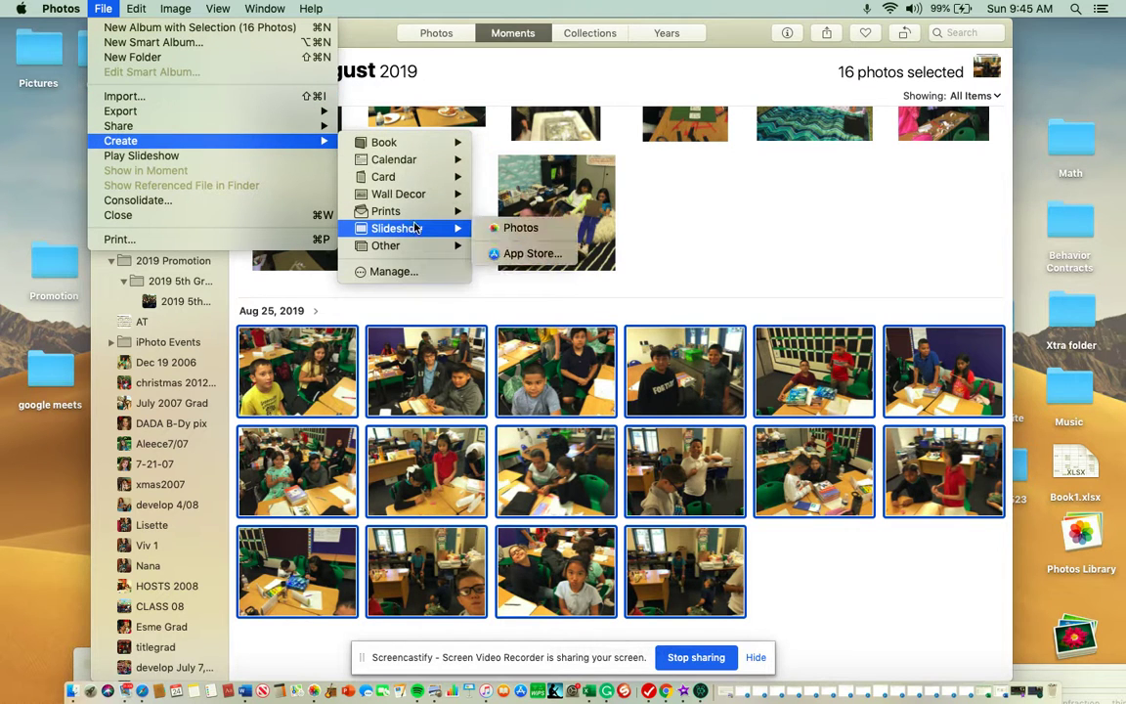
pyautogui.click(509, 228)
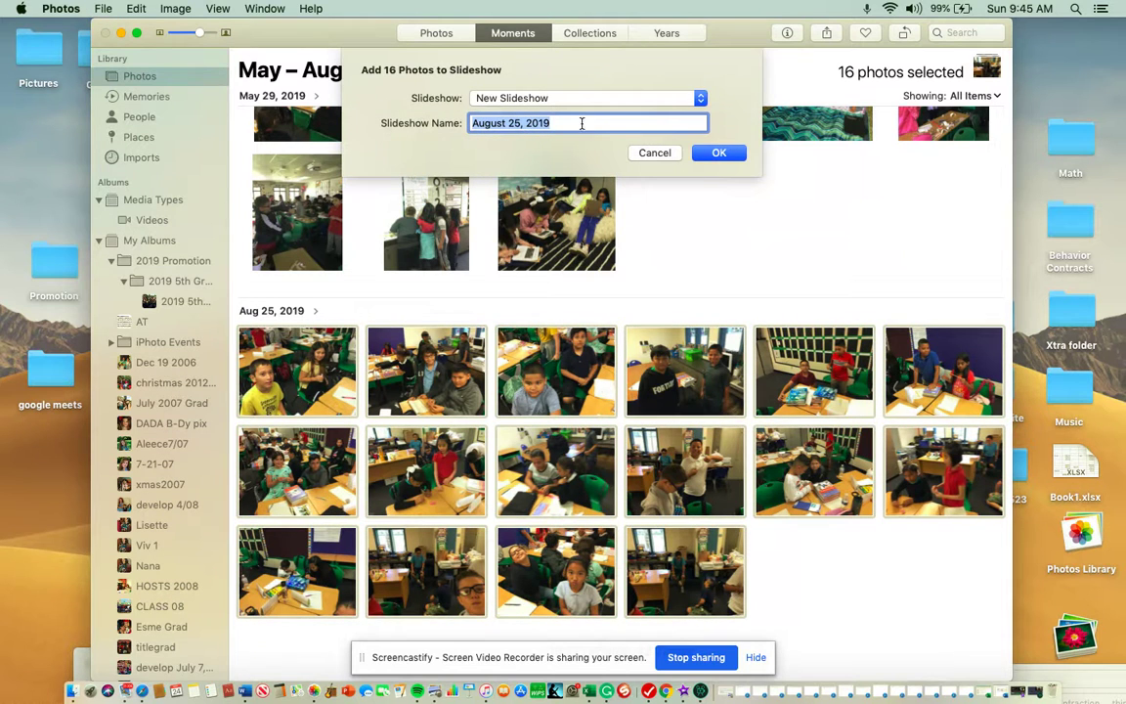
# - Name the new slideshow project 'Practice 2' and create it
pyautogui.write('Practice 2')
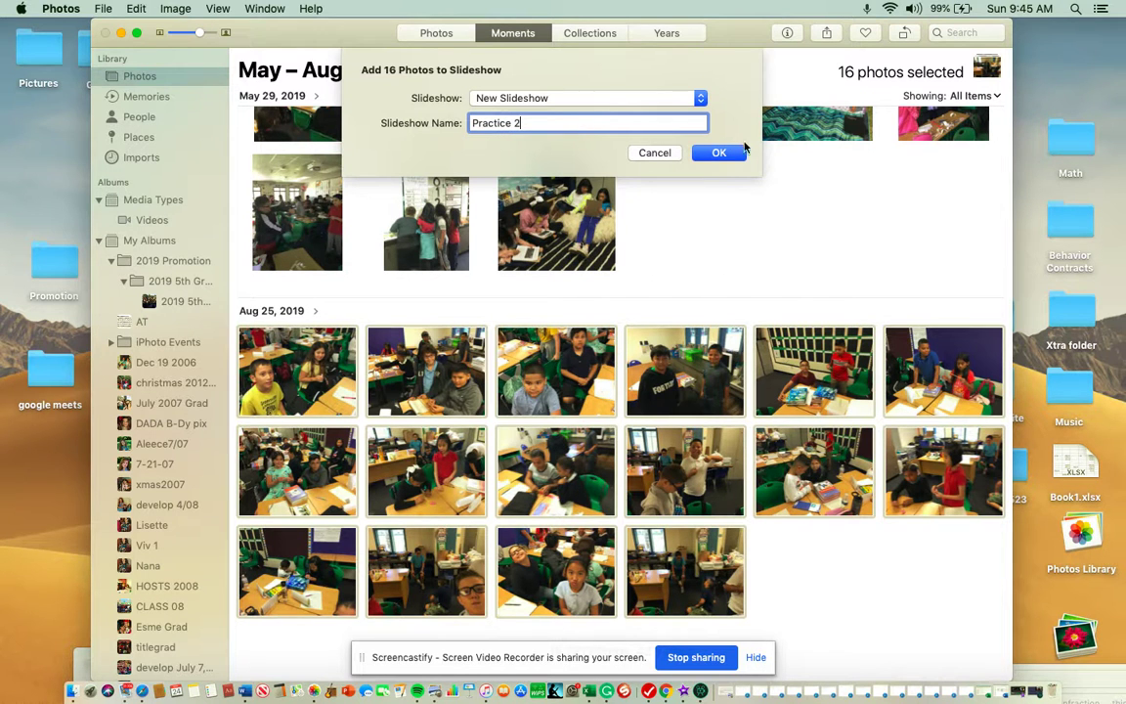
pyautogui.click(724, 151)
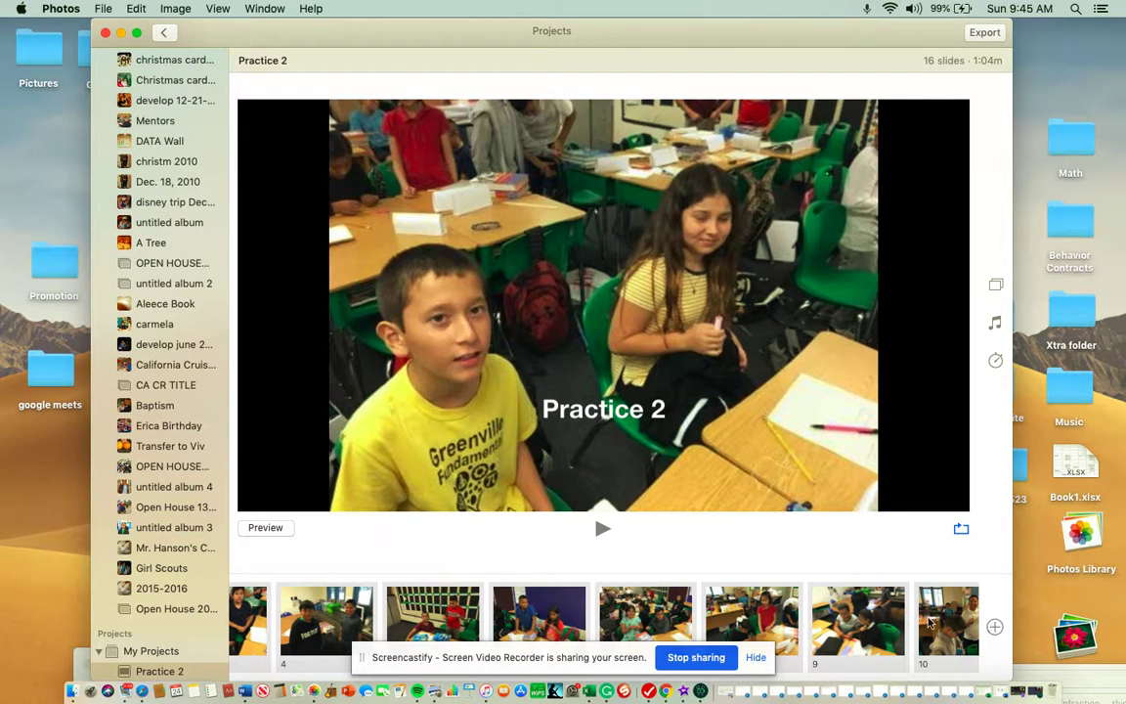
# - Scroll the filmstrip back to the beginning and bring up the third slide
pyautogui.hscroll(-5, 548, 596)
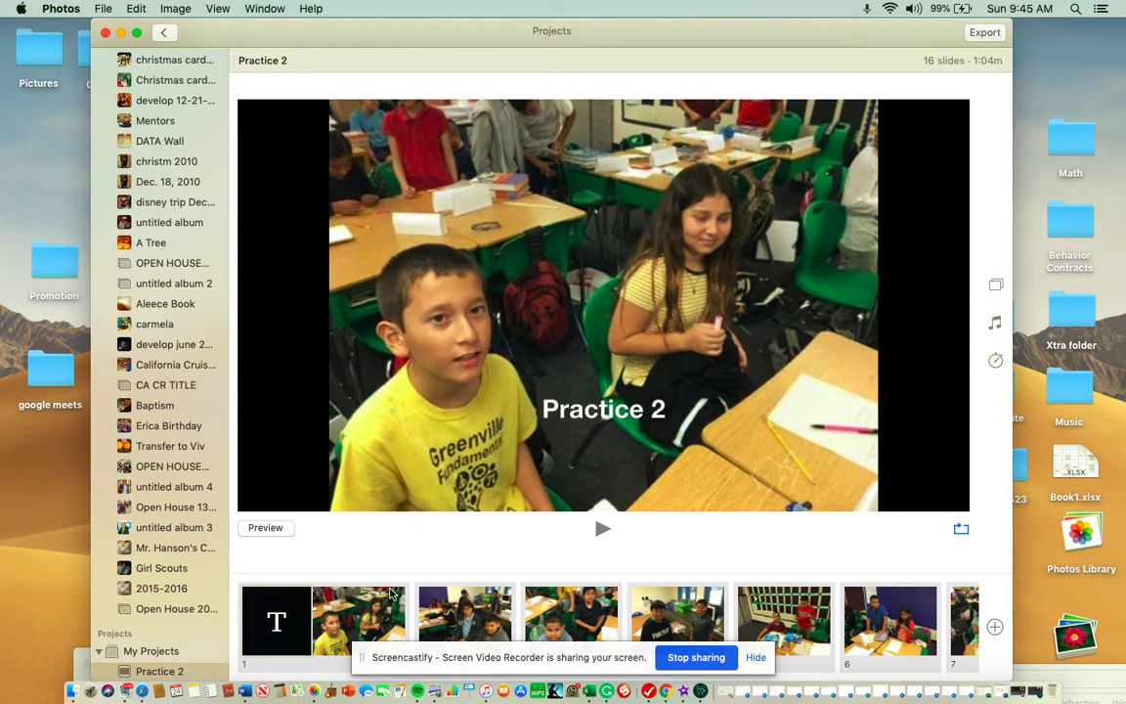
pyautogui.click(361, 613)
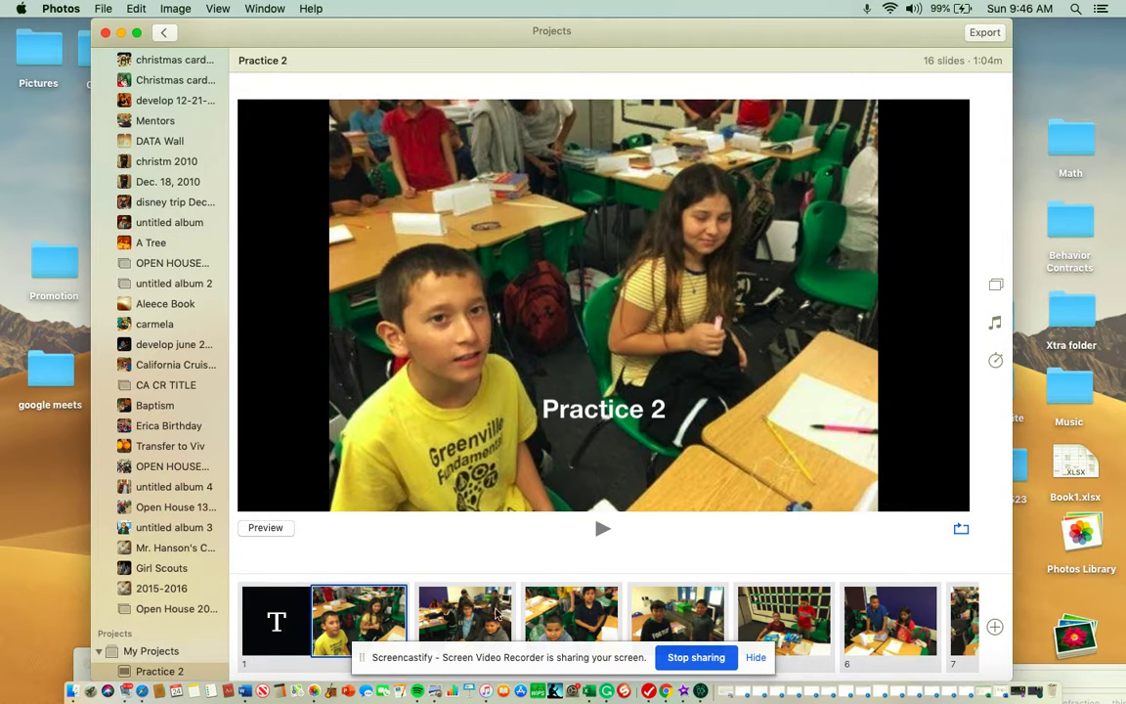
pyautogui.click(488, 612)
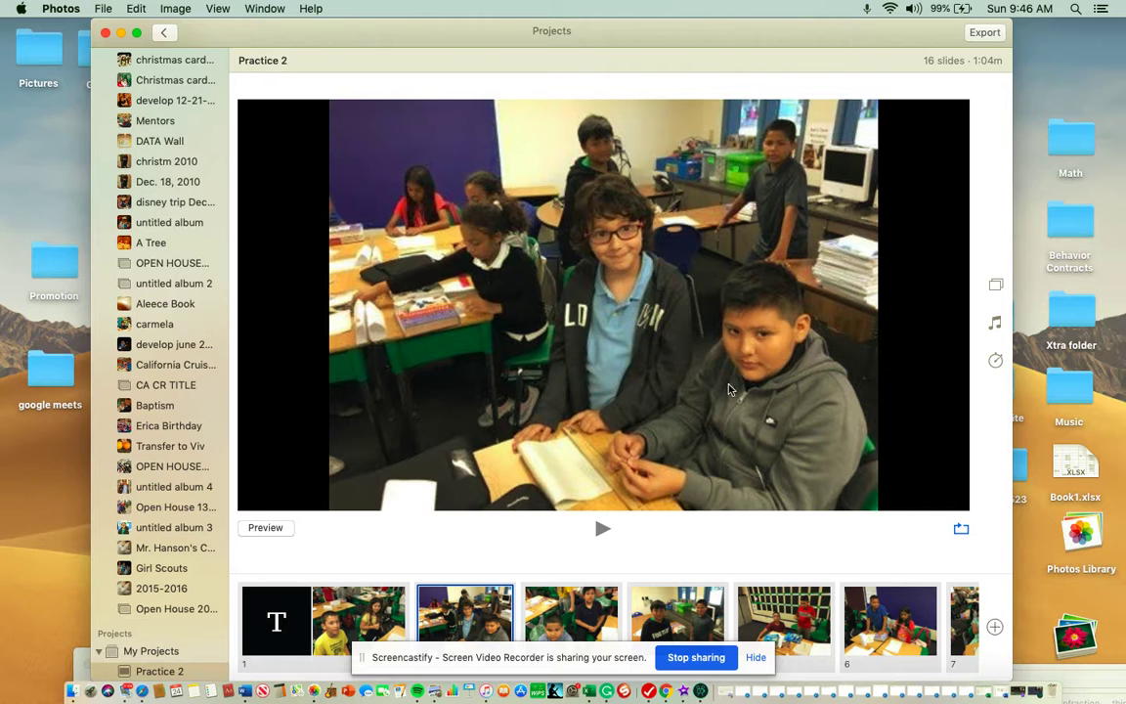
# - Insert a text slide captioned with a student's name, then show the themes with Classic applied
pyautogui.click(994, 626)
pyautogui.click(990, 601)
pyautogui.click(619, 479)
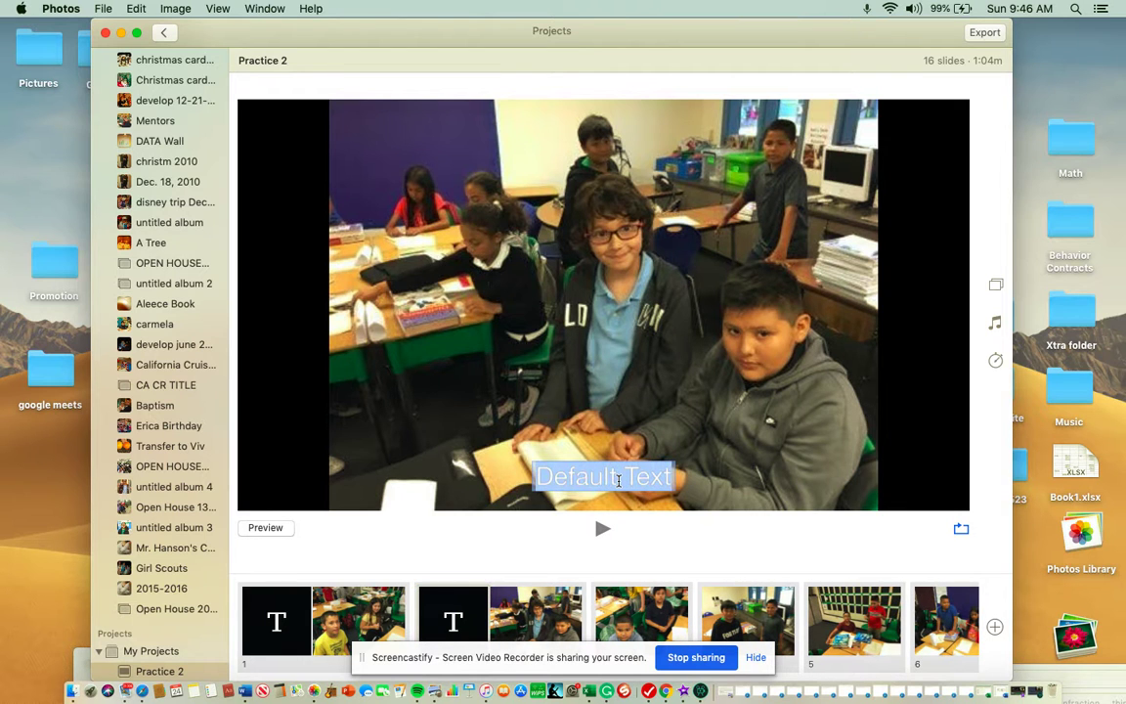
pyautogui.write('Joe Name')
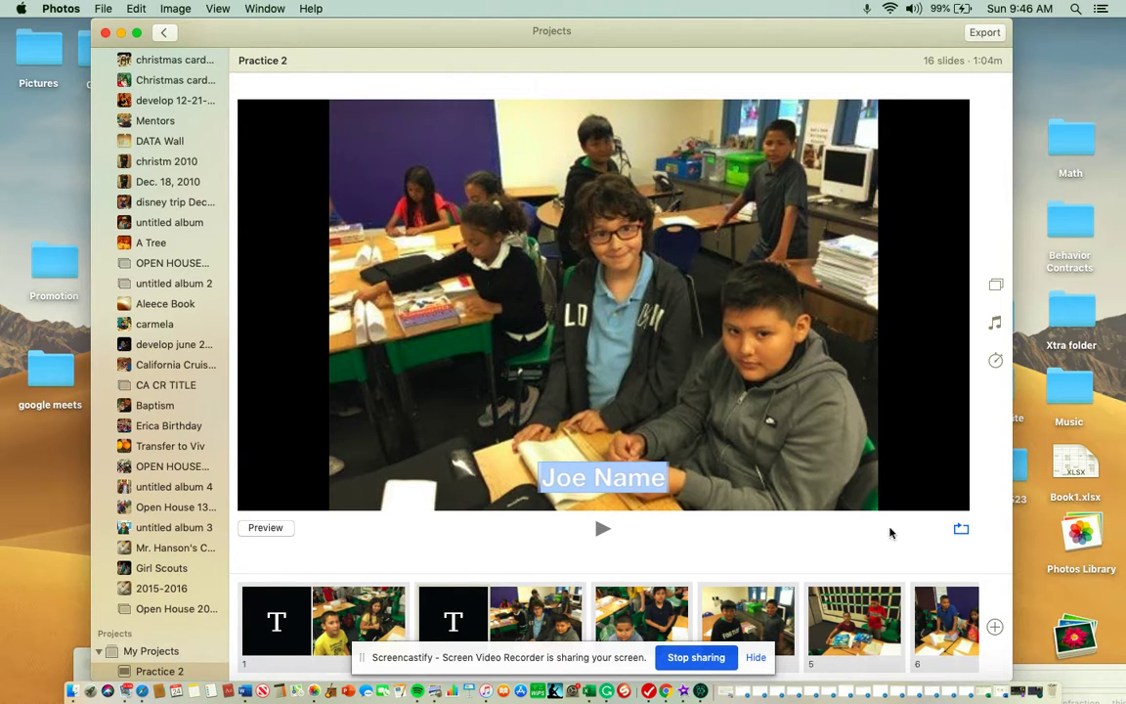
pyautogui.click(996, 284)
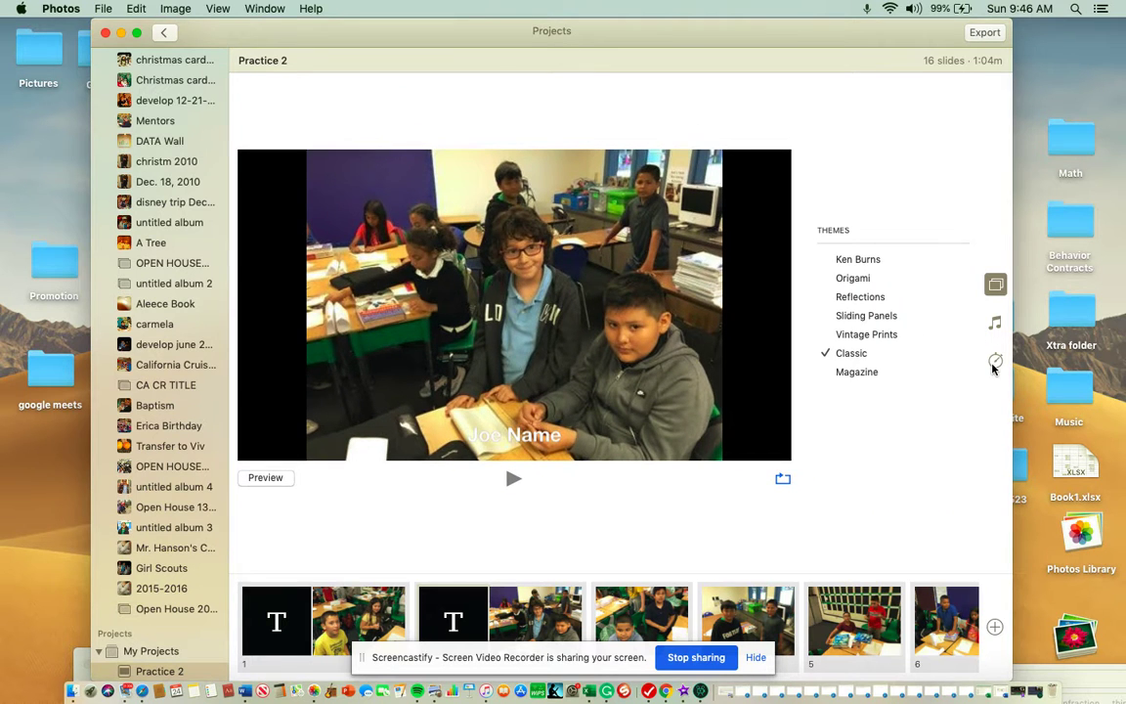
pyautogui.click(653, 607)
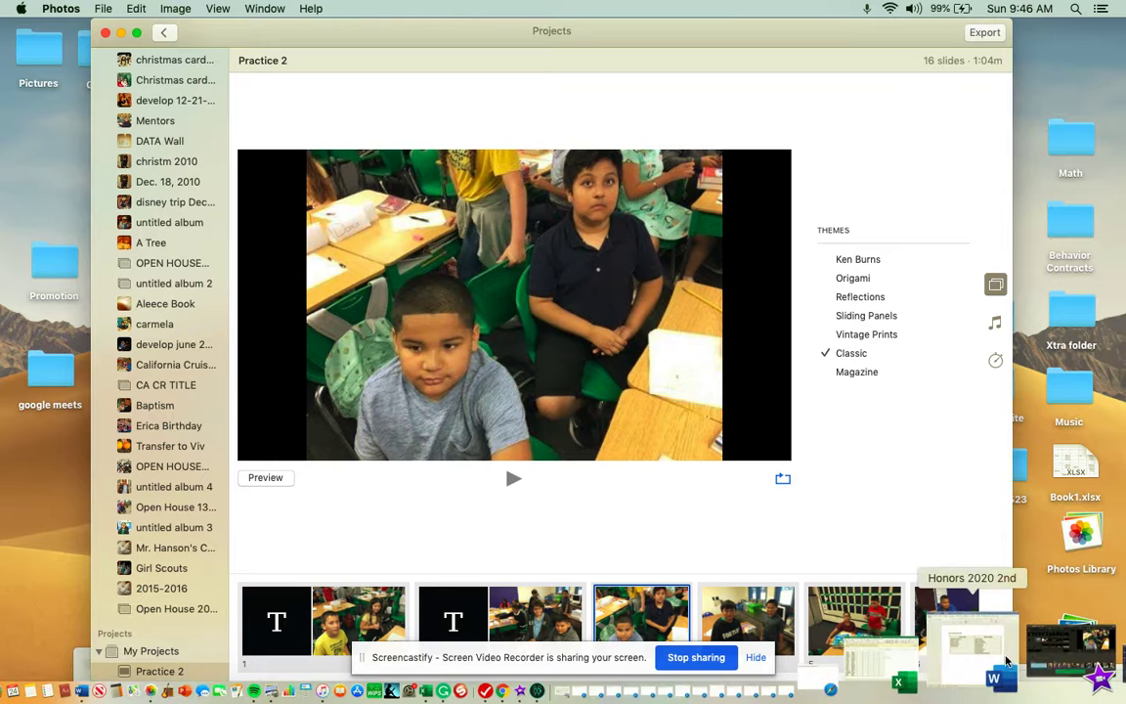
# - Add another text slide captioned with a name plus 'Students', deleting the leftover 'Text'
pyautogui.click(996, 630)
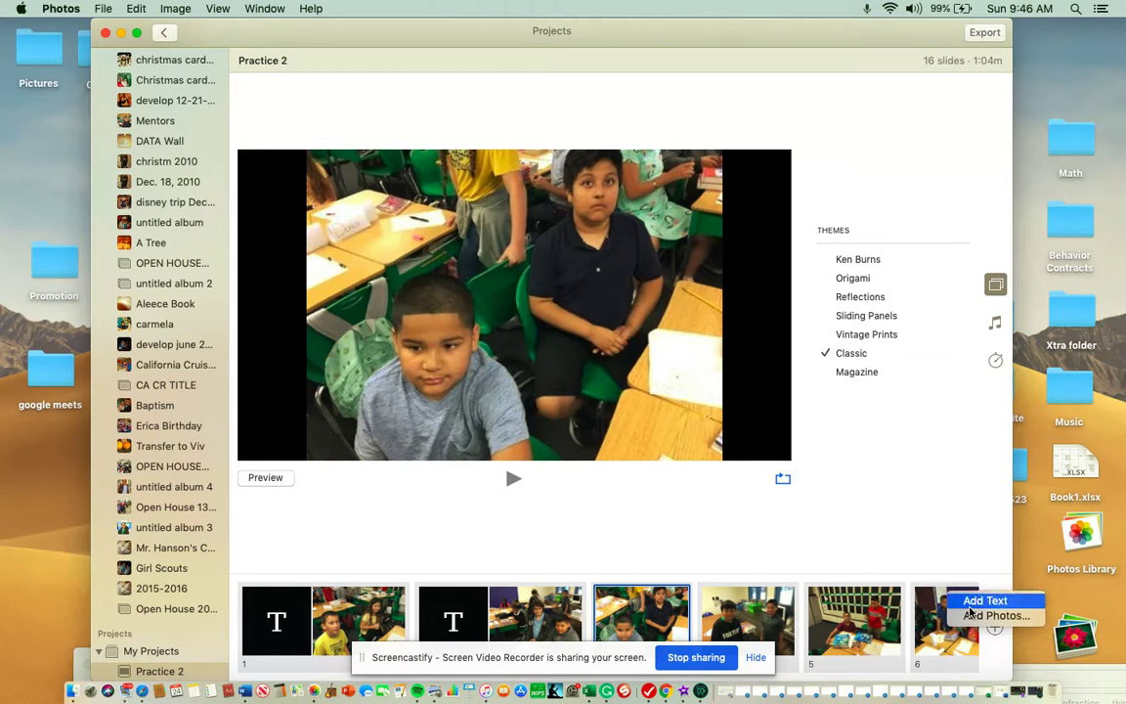
pyautogui.click(971, 602)
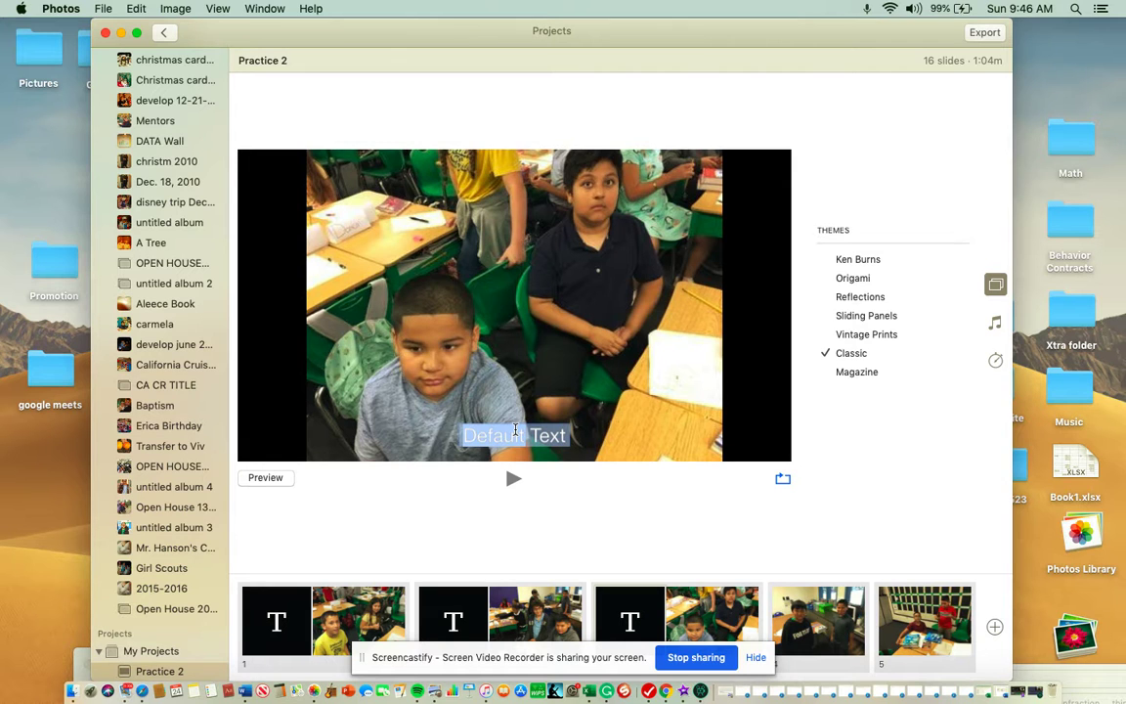
pyautogui.write('Mo')
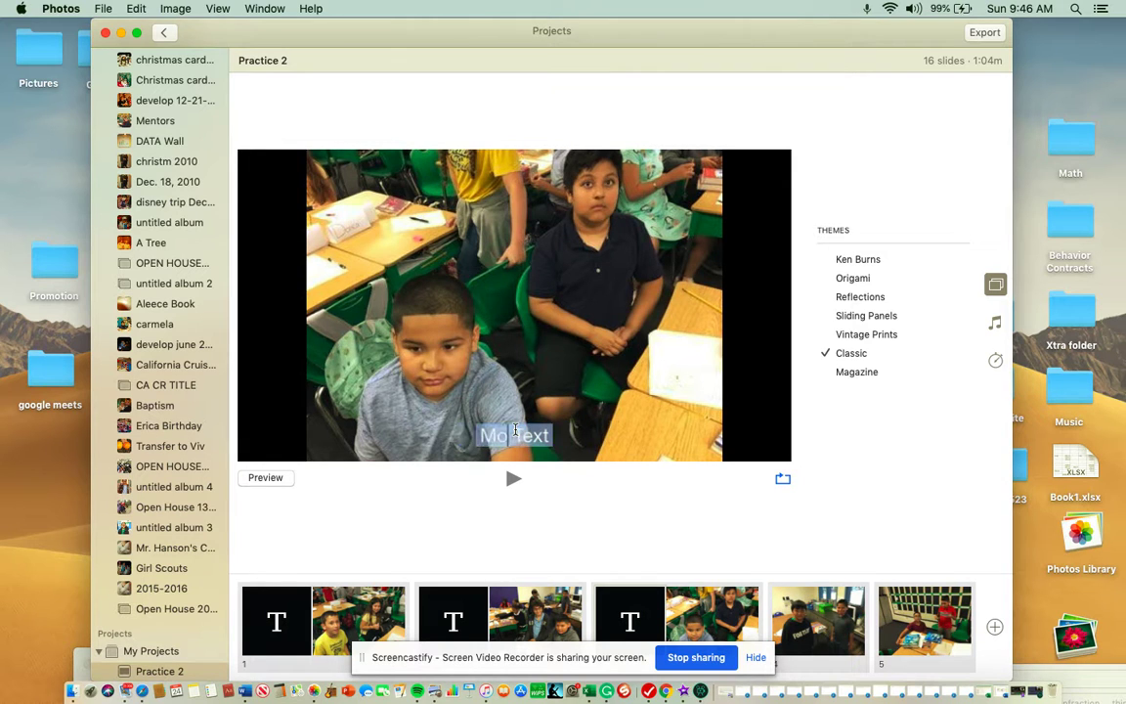
pyautogui.write(' Stude')
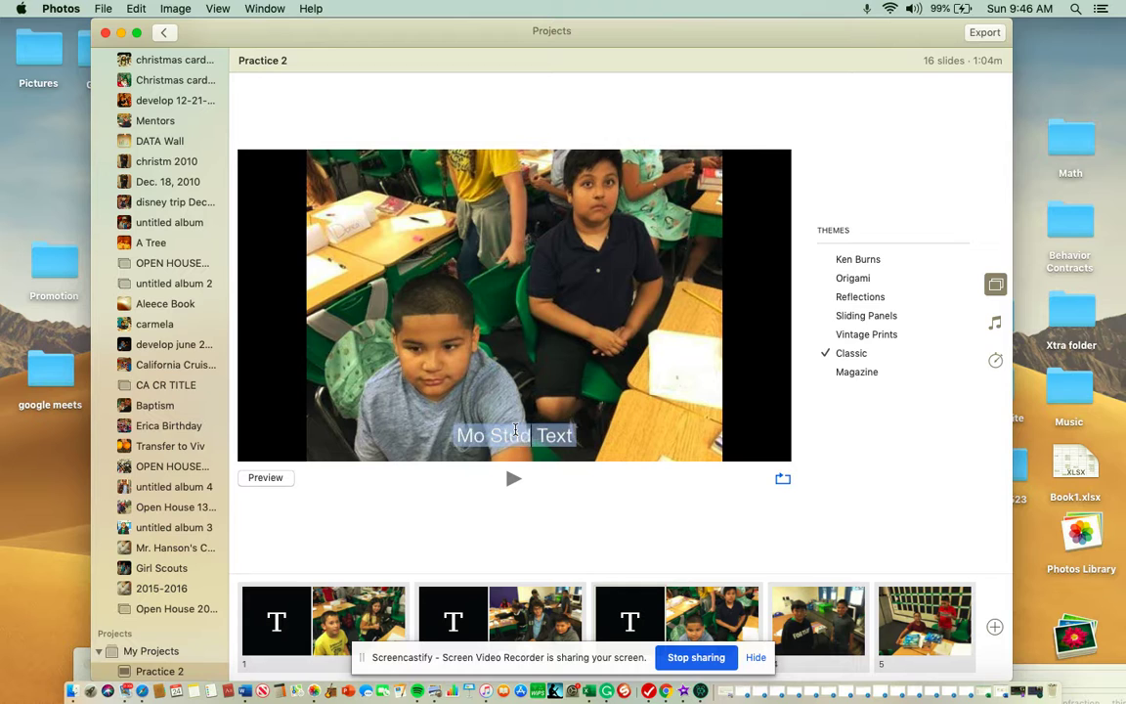
pyautogui.write('nts')
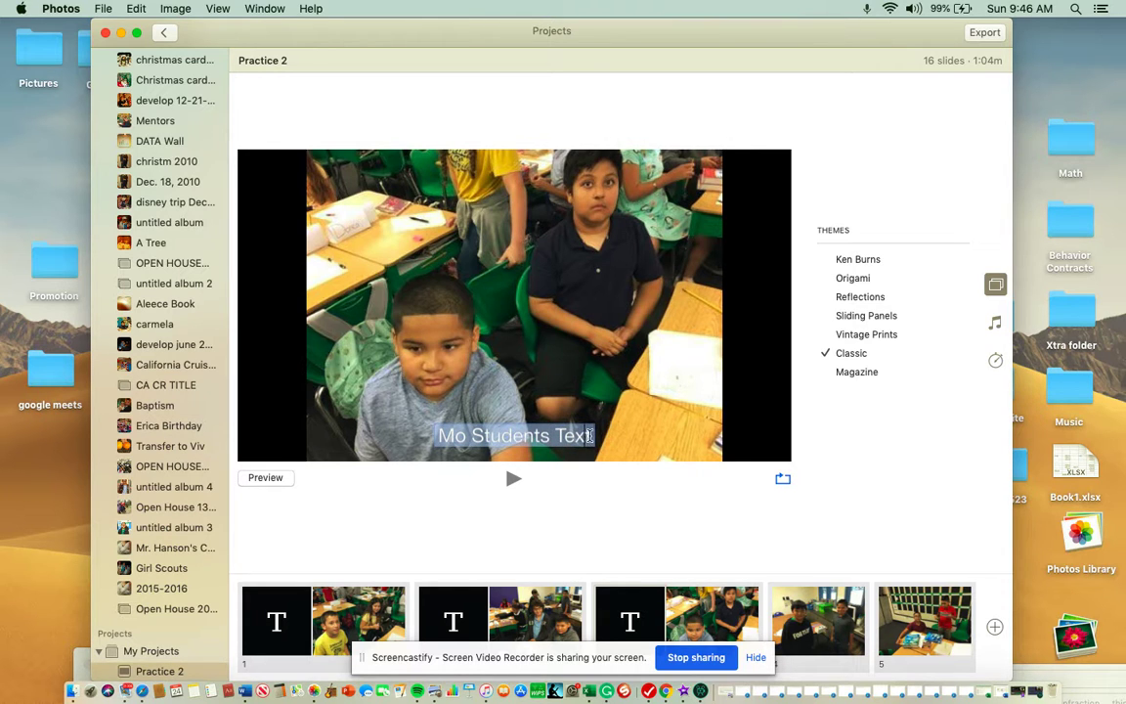
pyautogui.click(591, 436)
pyautogui.press('BackSpace')
pyautogui.press('BackSpace')
pyautogui.press('BackSpace')
pyautogui.press('BackSpace')
pyautogui.press('BackSpace')
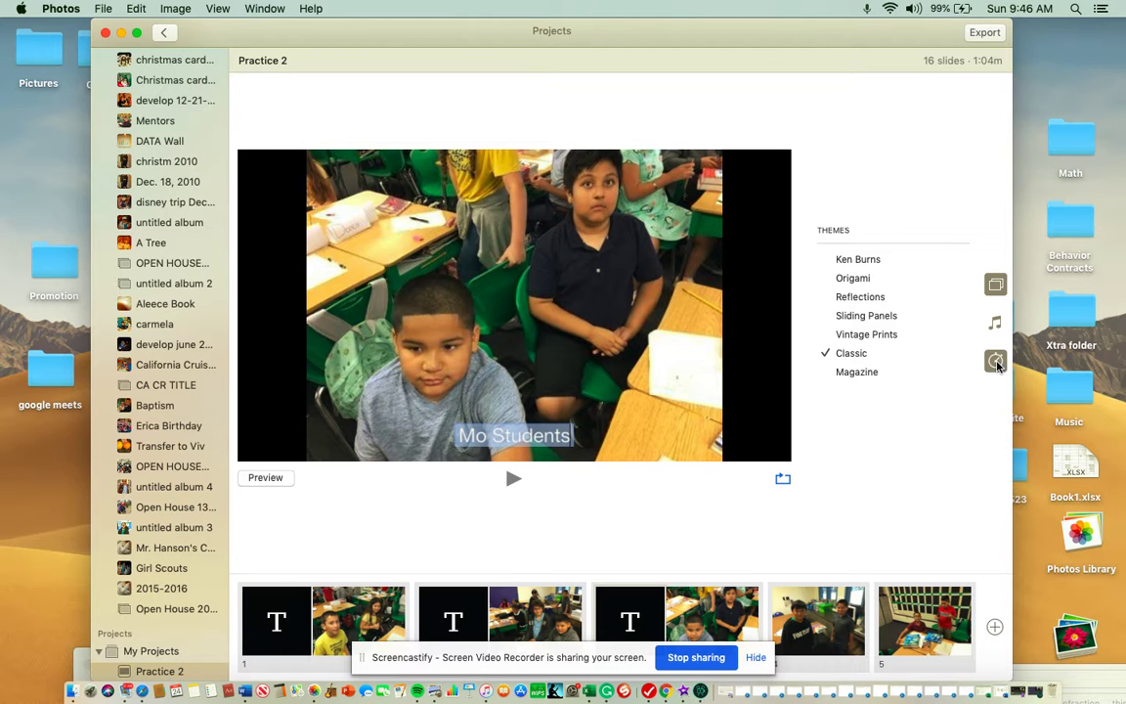
# - Turn off transitions and make the selected slides play for 5.0 seconds each
pyautogui.click(994, 367)
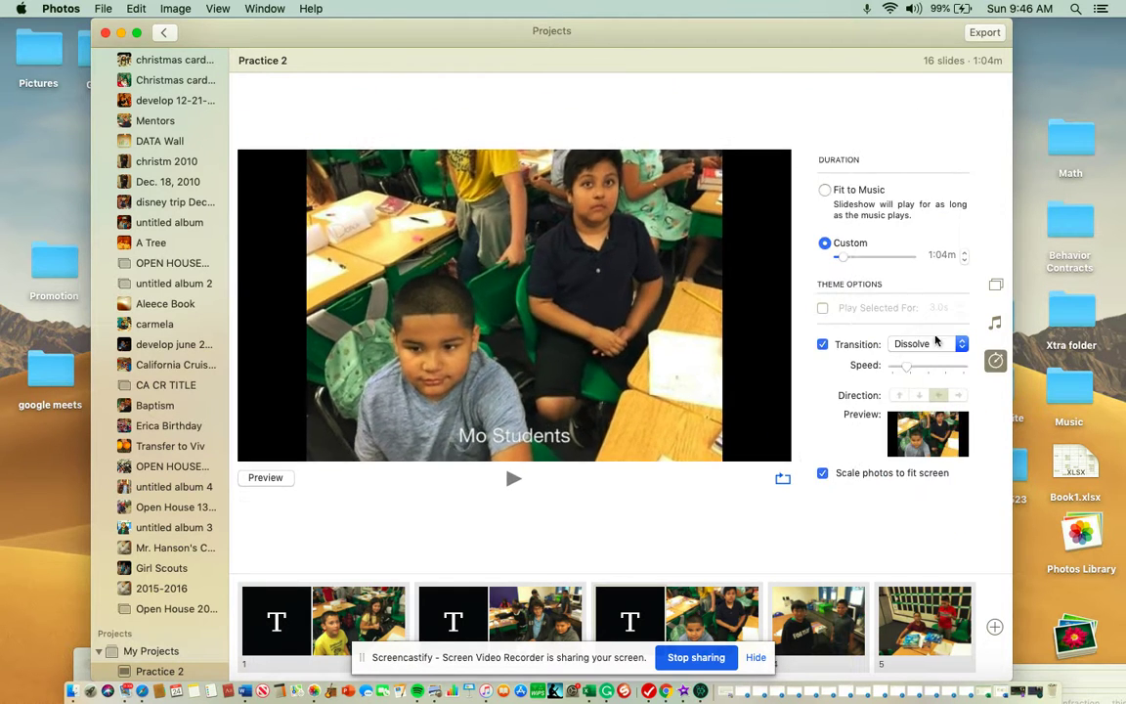
pyautogui.click(824, 345)
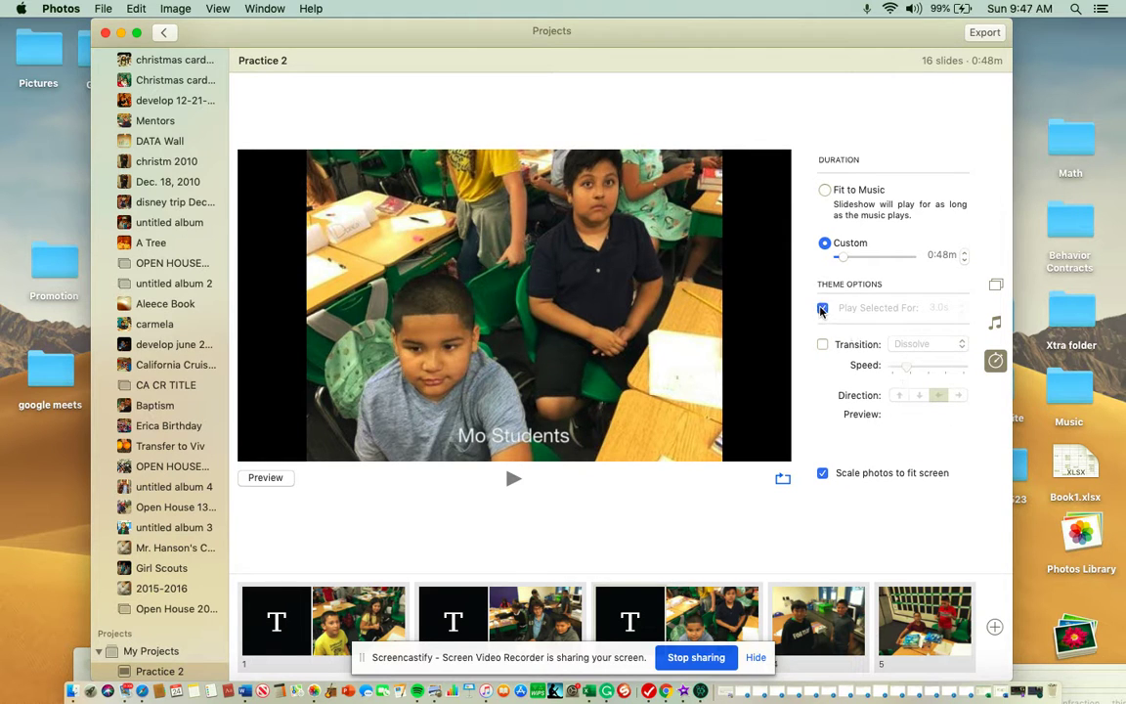
pyautogui.click(823, 309)
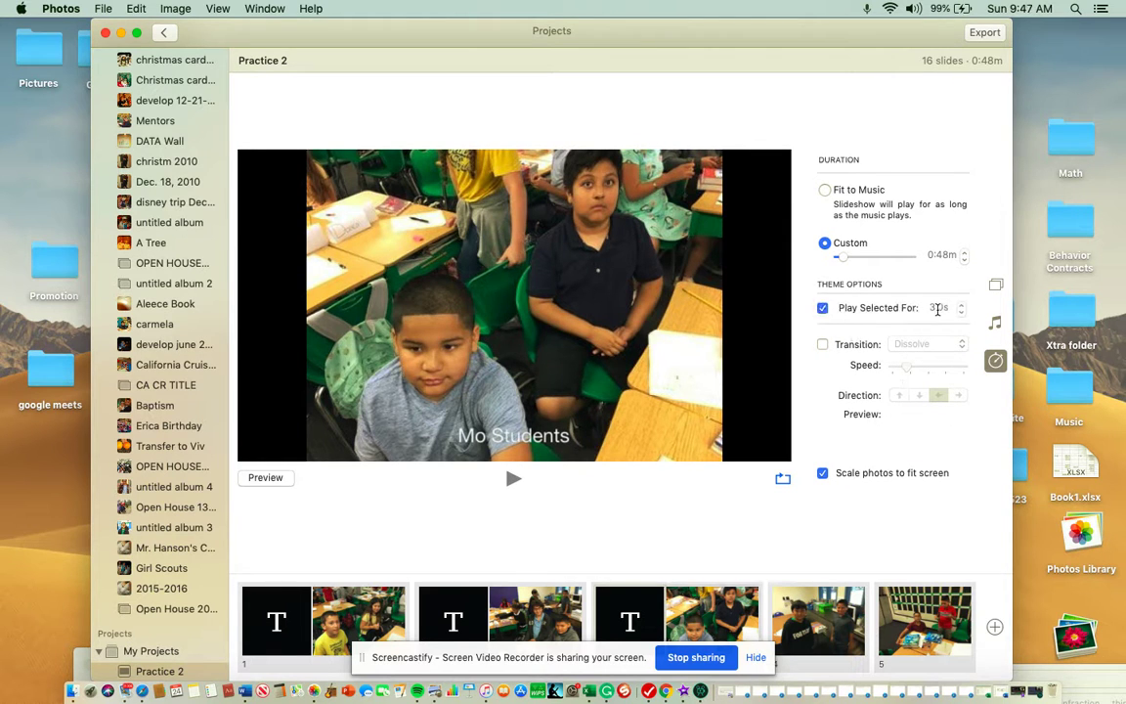
pyautogui.click(961, 305)
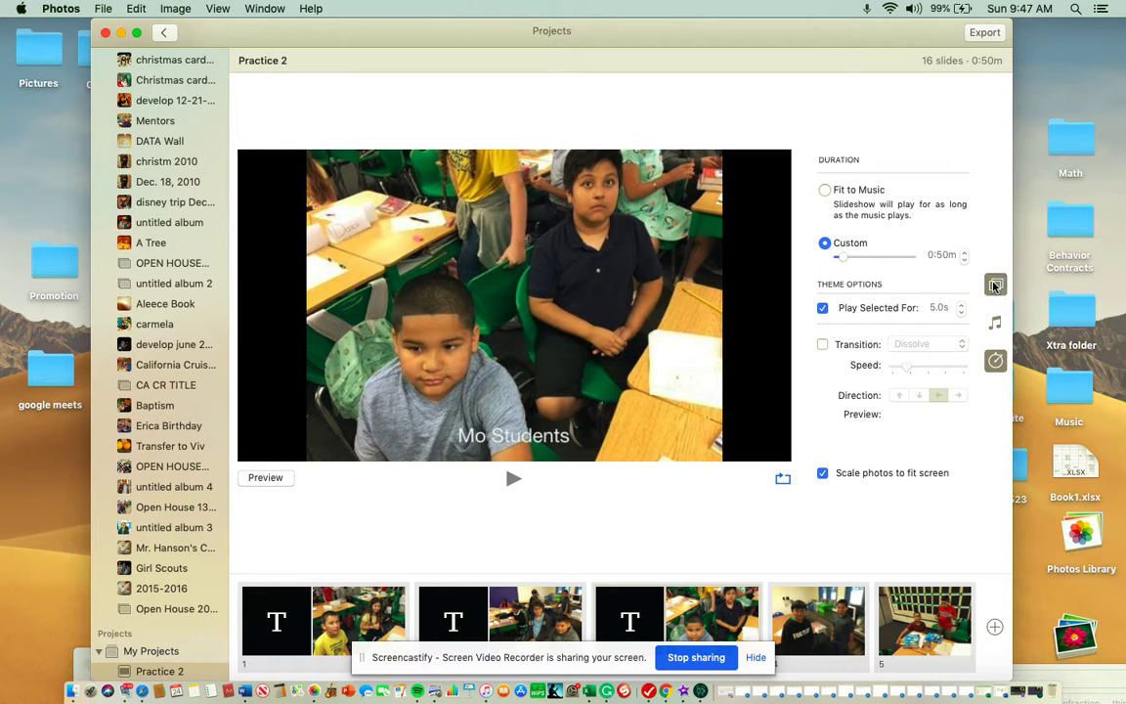
pyautogui.click(996, 284)
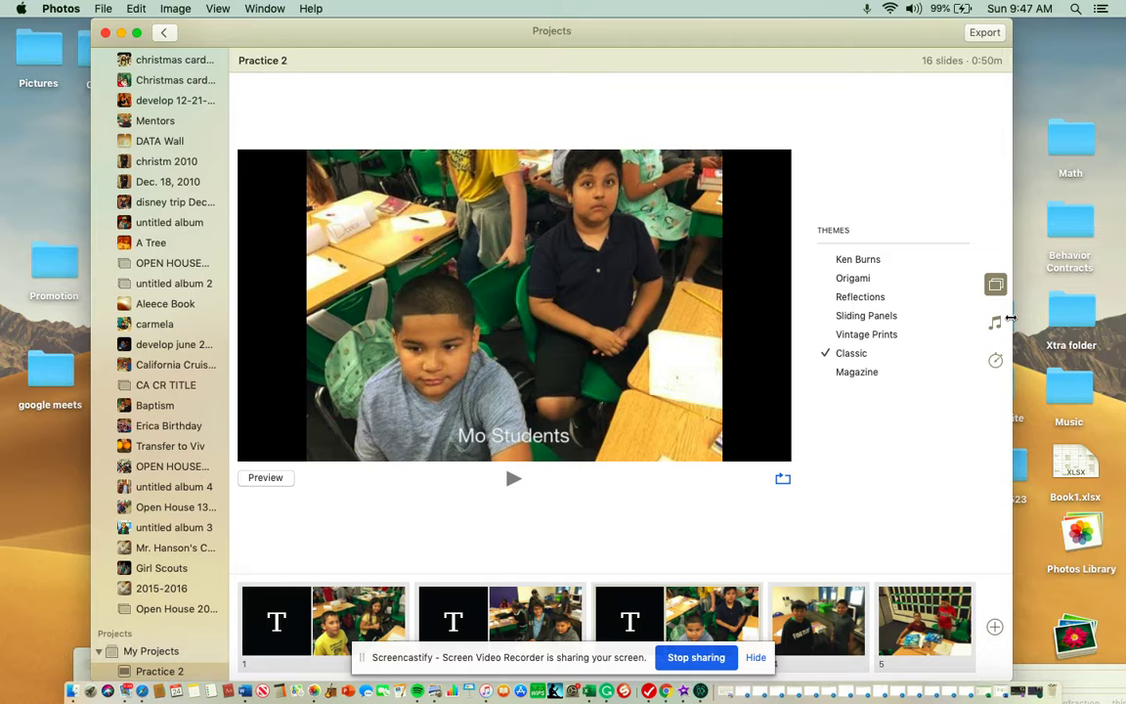
# - Apply the Sliding Panels theme to the Practice 2 slideshow
pyautogui.click(866, 316)
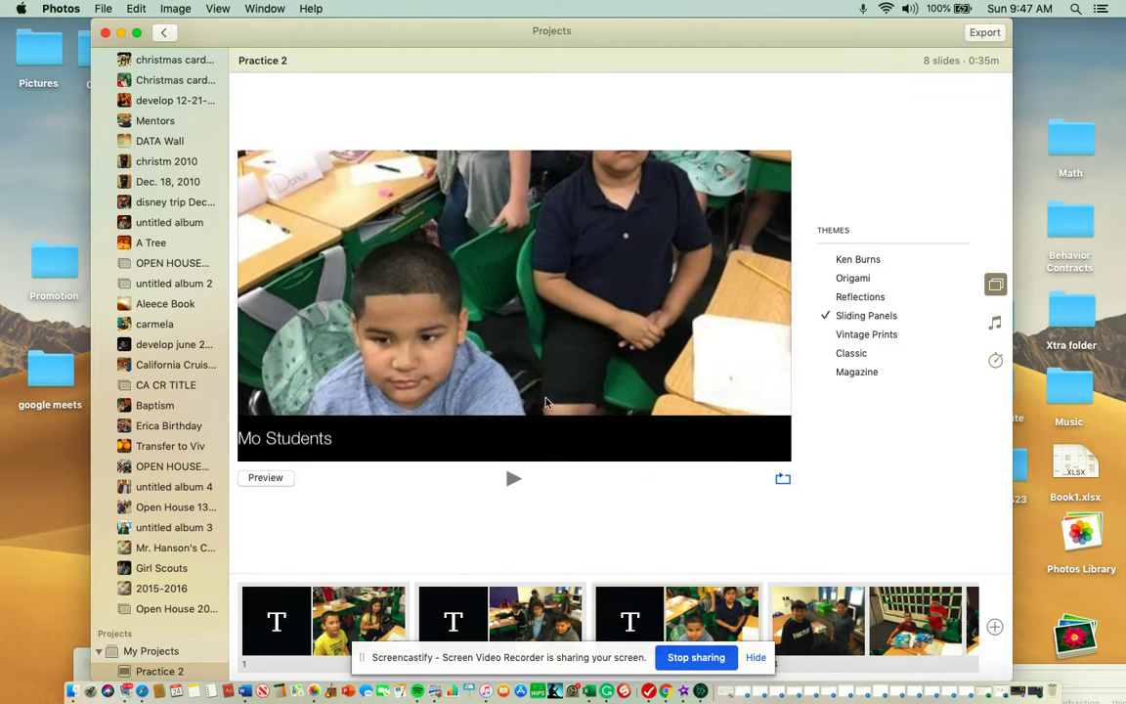
# - Show the slideshow's music settings with the Sliding Panels track as selected music
pyautogui.click(995, 322)
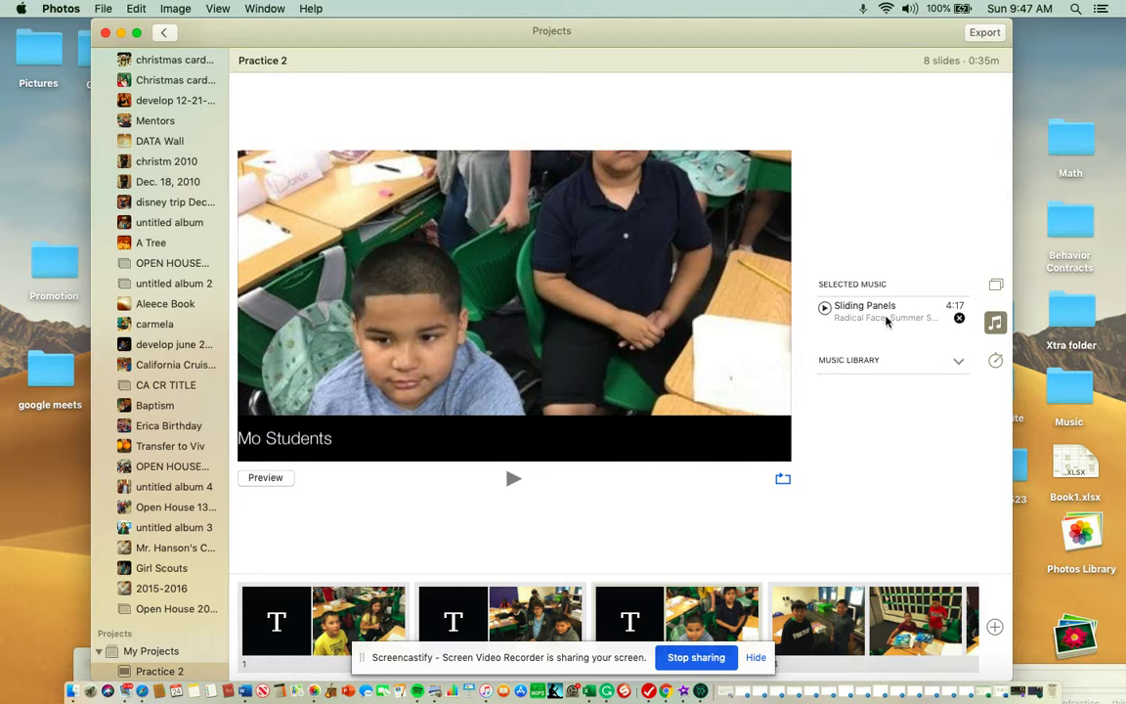
pyautogui.moveTo(941, 313)
pyautogui.click(508, 482)
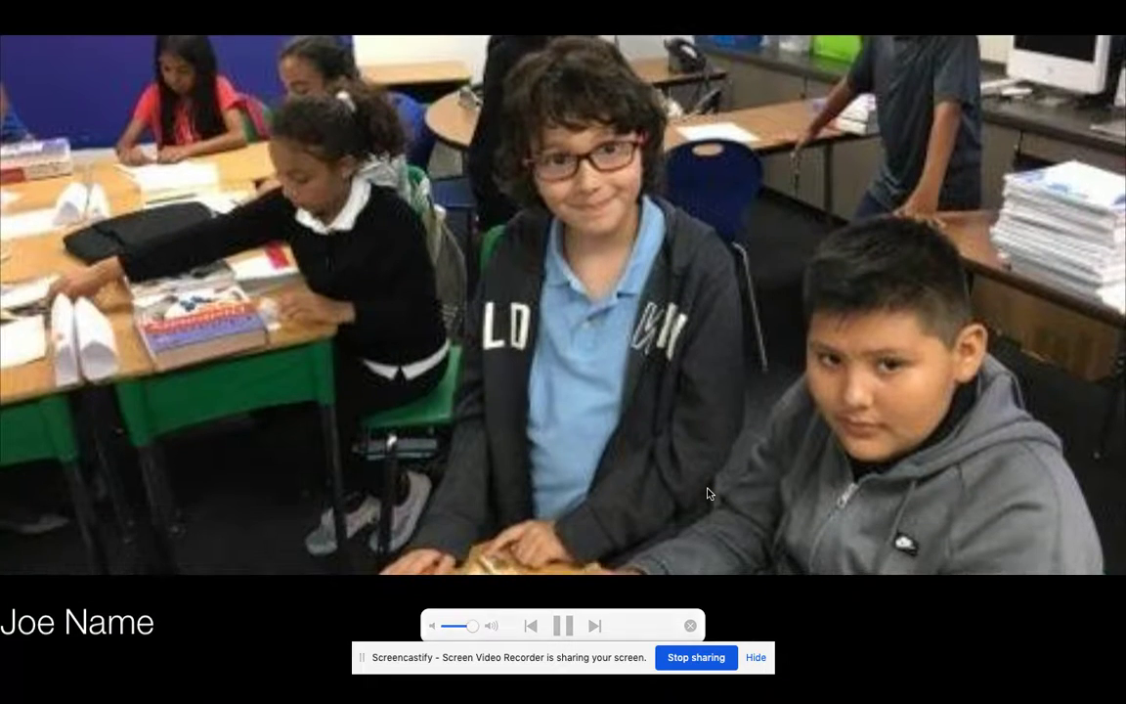
pyautogui.moveTo(747, 438)
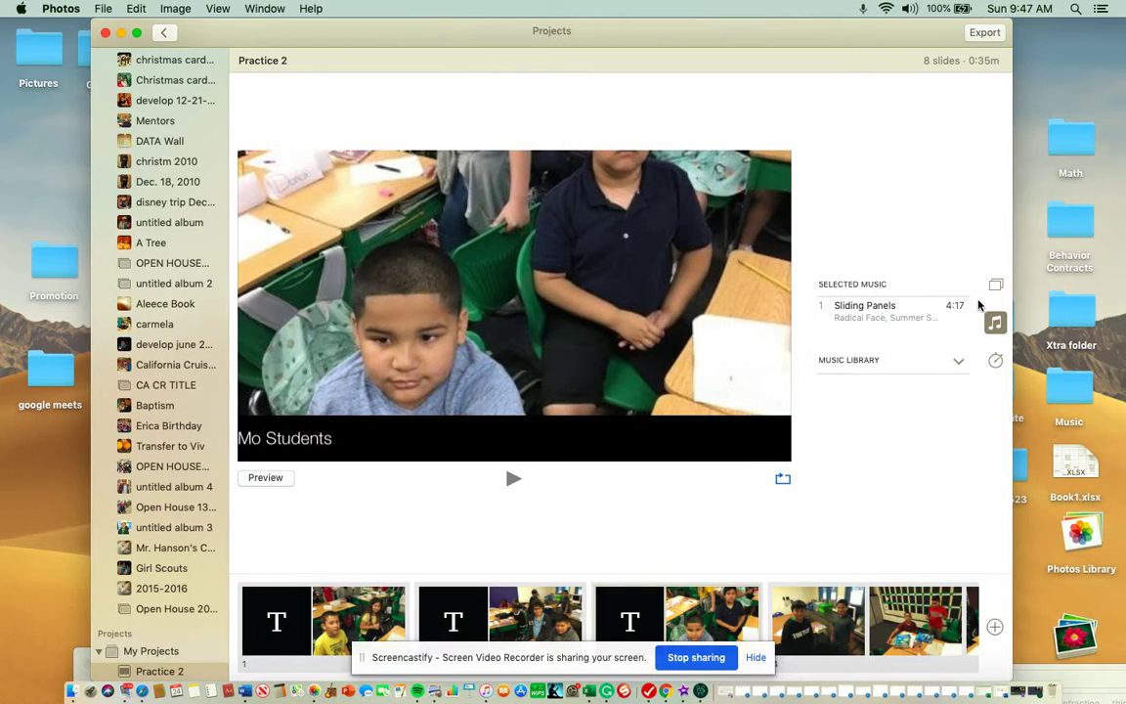
# - Remove the Sliding Panels music track and reapply the Classic theme
pyautogui.click(959, 320)
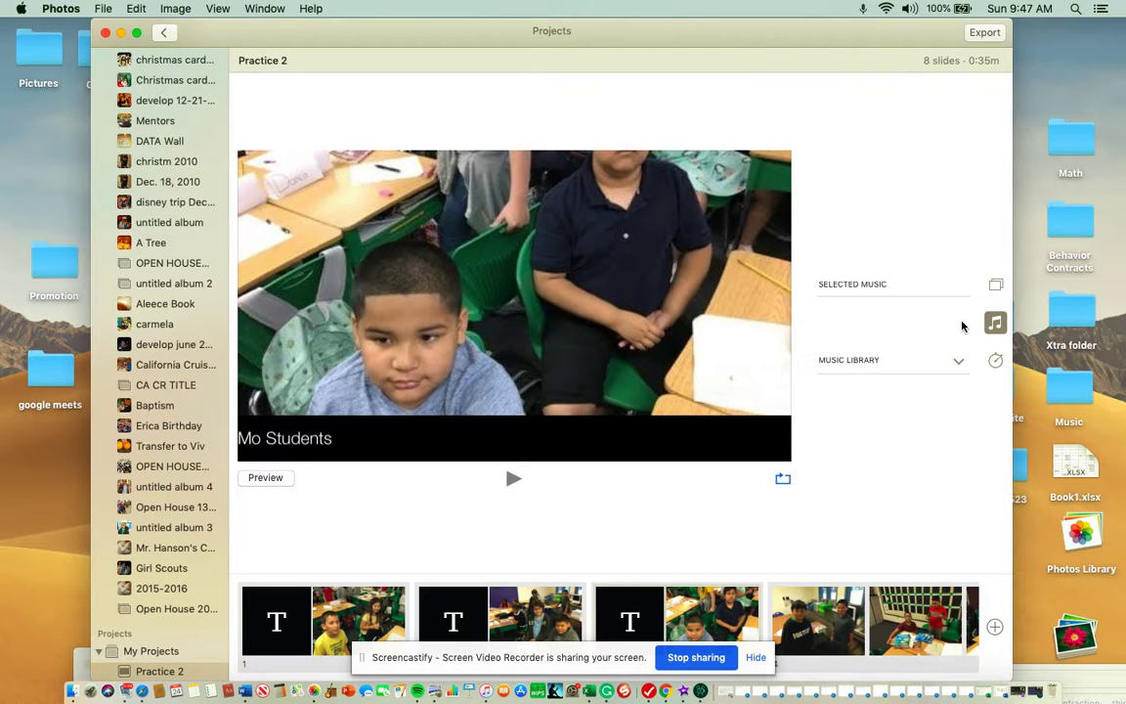
pyautogui.click(996, 285)
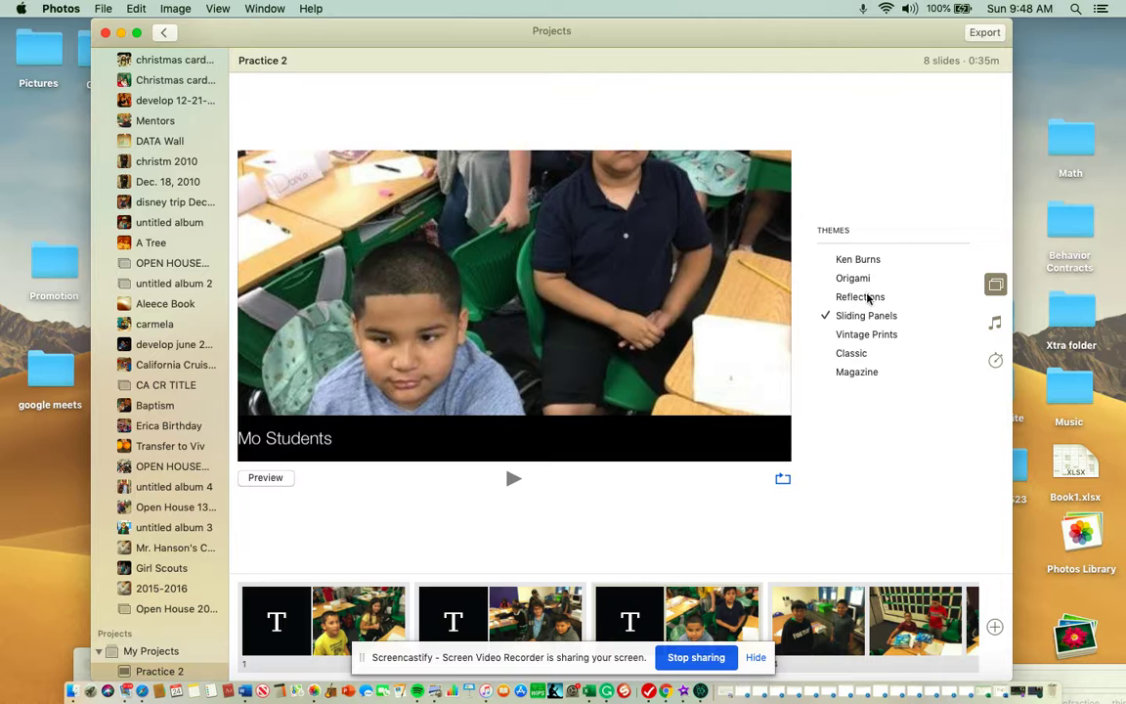
pyautogui.click(856, 354)
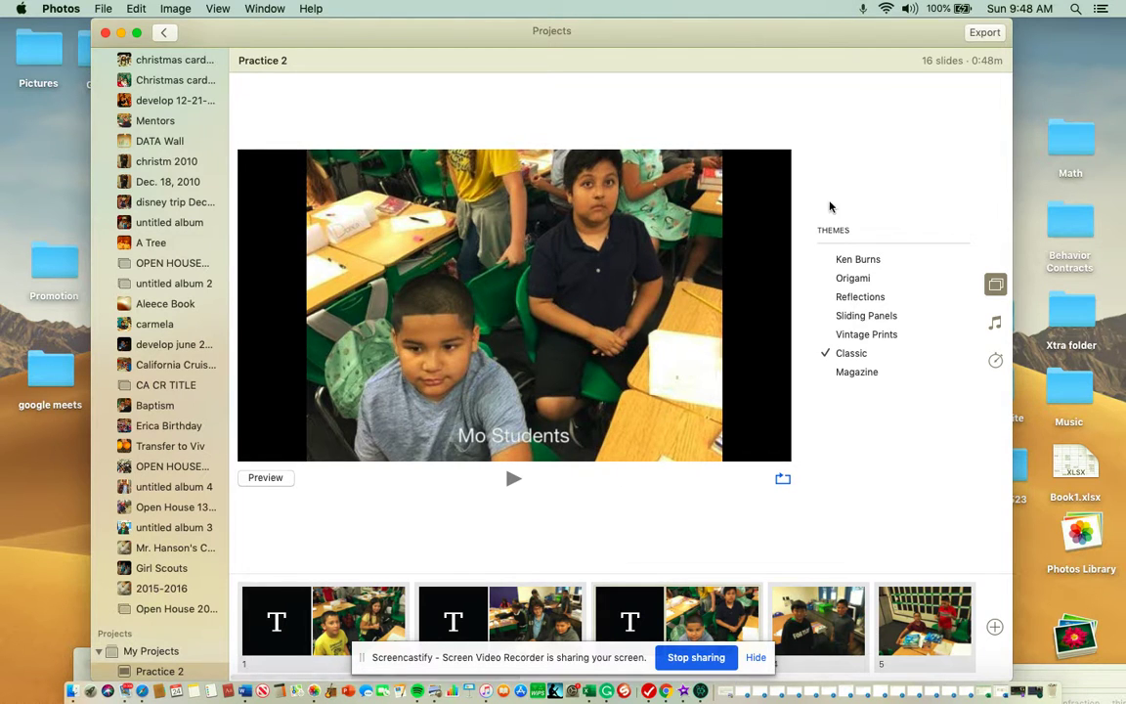
pyautogui.click(985, 34)
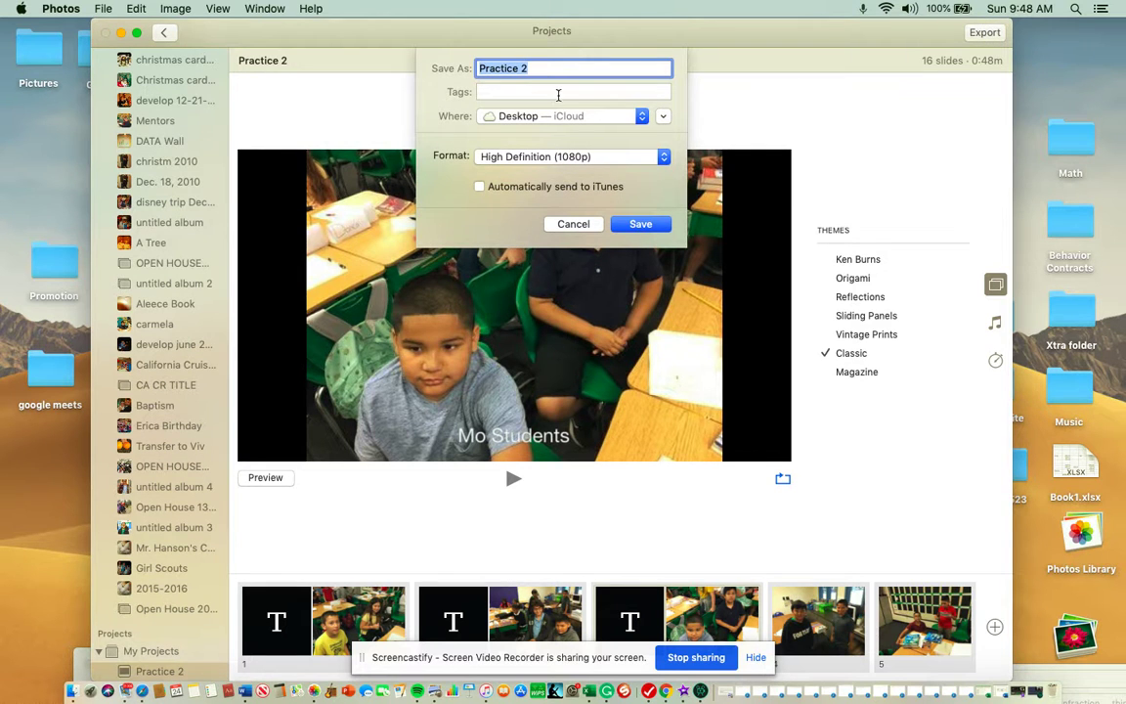
# - Save the Practice 2 slideshow export to the Desktop as 1080p video
pyautogui.click(642, 225)
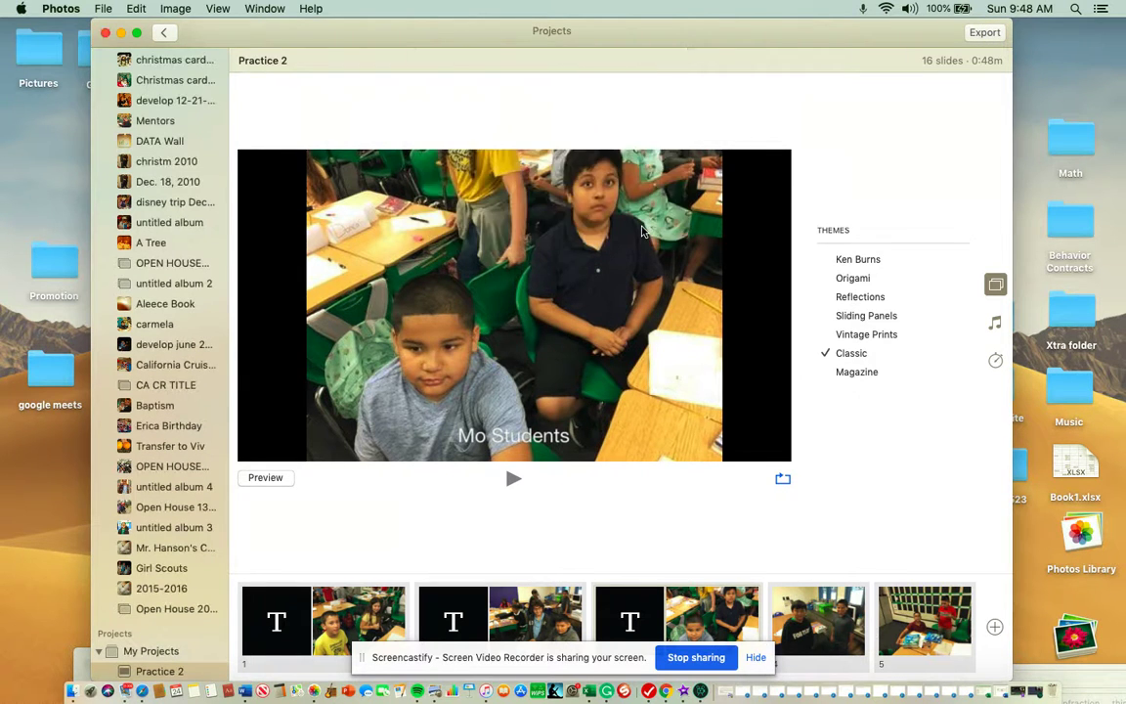